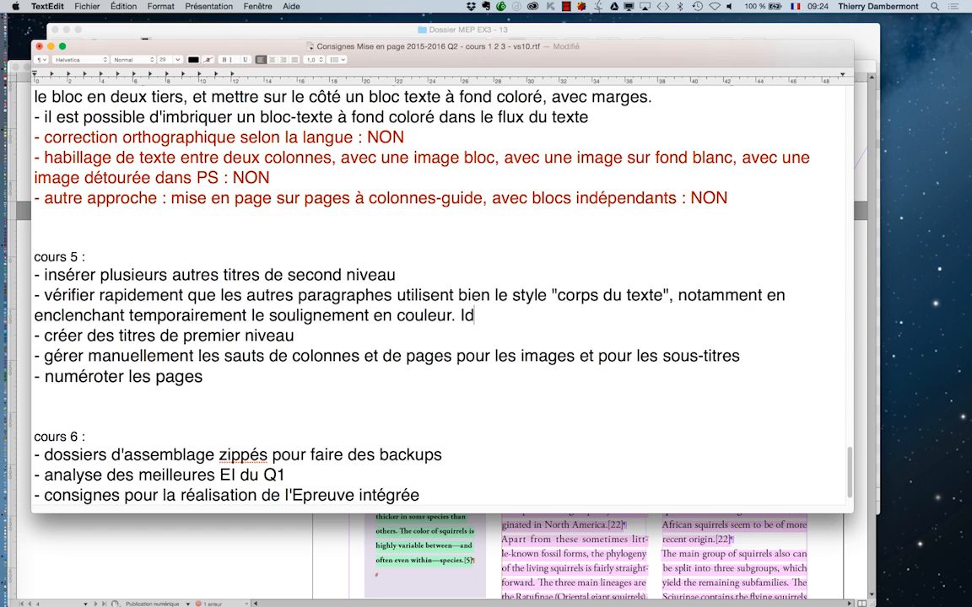
# Complete the "corps du texte" item under cours 5 with "Idem pour le texte qui est sur le fond gris." and highlight the first-level titles item
pyautogui.write('r le t')
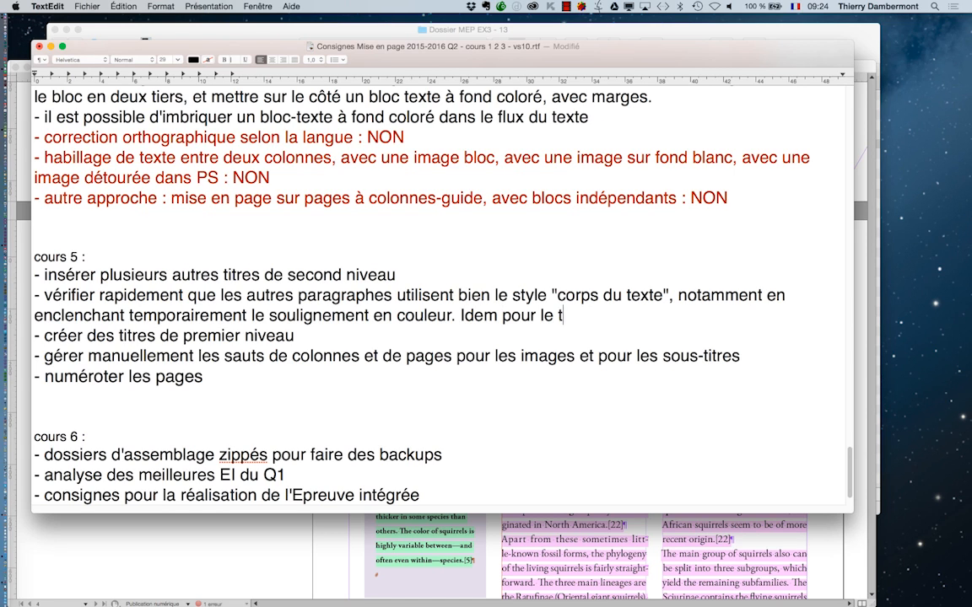
pyautogui.write('exte qui est sur le fond gris.')
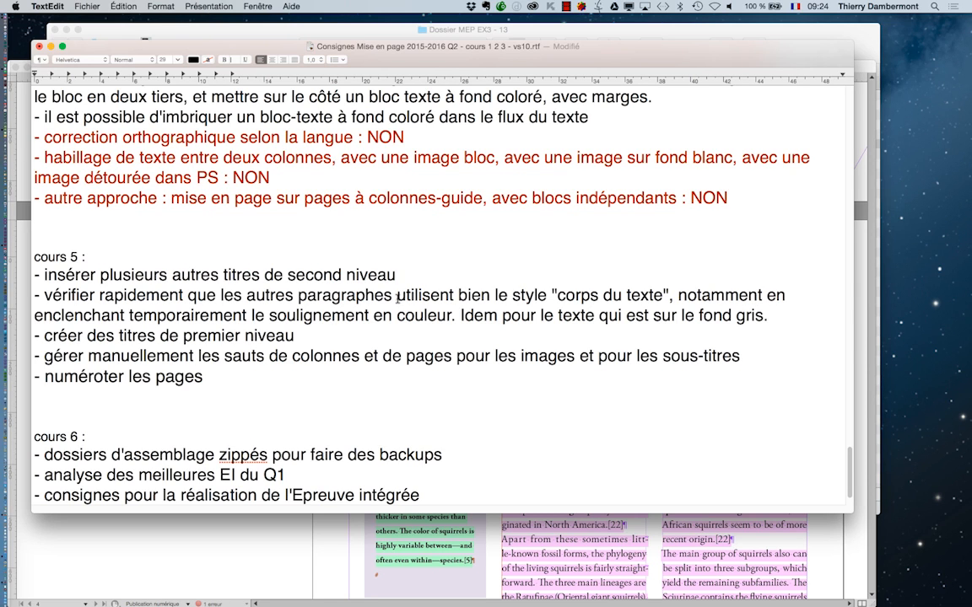
pyautogui.moveTo(286, 335); pyautogui.dragTo(107, 335)
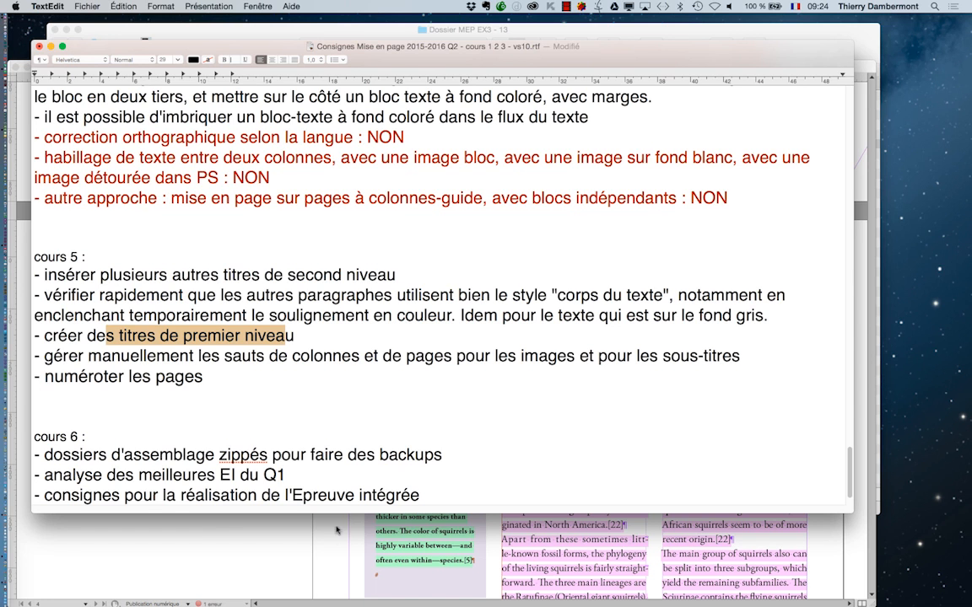
# Switch to the first page of the InDesign layout, place the tools beside the paragraph styles panel, and activate the Type tool
pyautogui.click(332, 542)
pyautogui.press('shift+super+Page_Up')
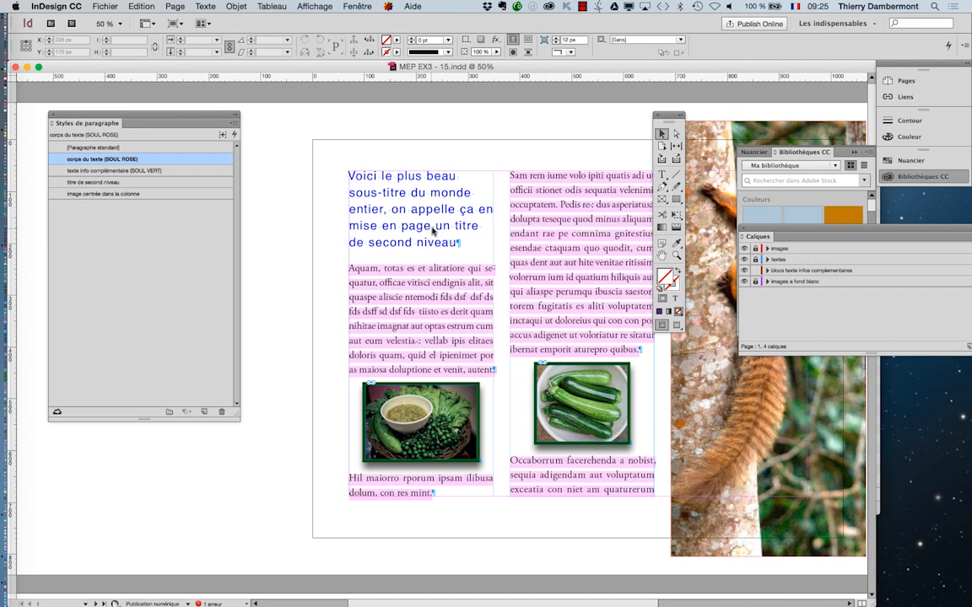
pyautogui.moveTo(668, 117); pyautogui.dragTo(278, 141)
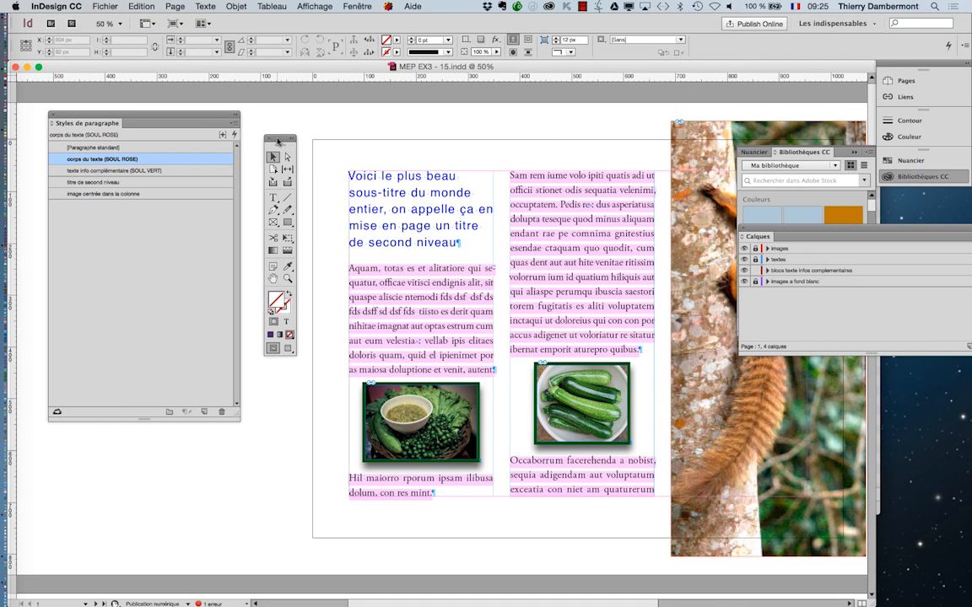
pyautogui.moveTo(171, 113); pyautogui.dragTo(160, 113)
pyautogui.moveTo(280, 140); pyautogui.dragTo(262, 122)
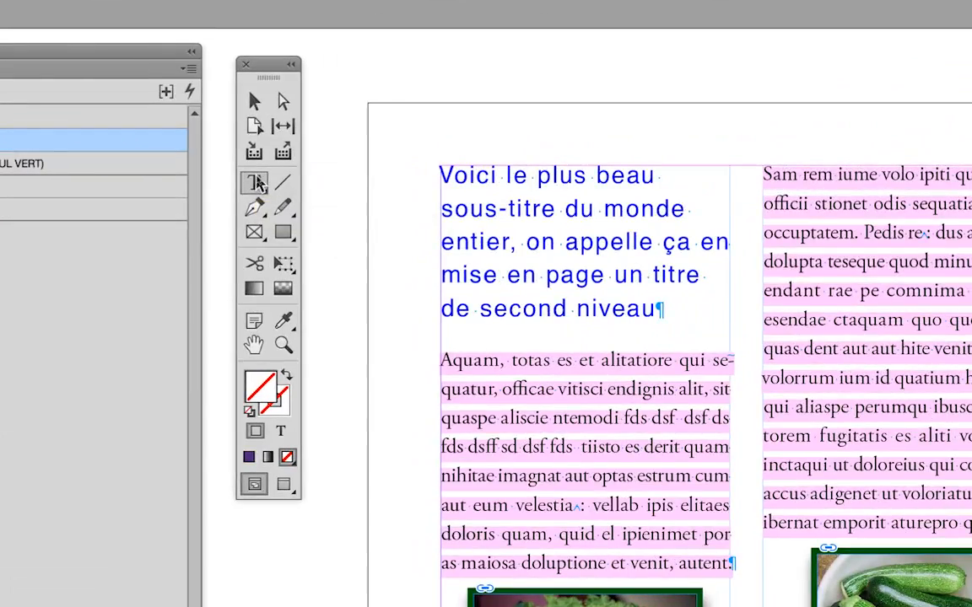
pyautogui.click(256, 182)
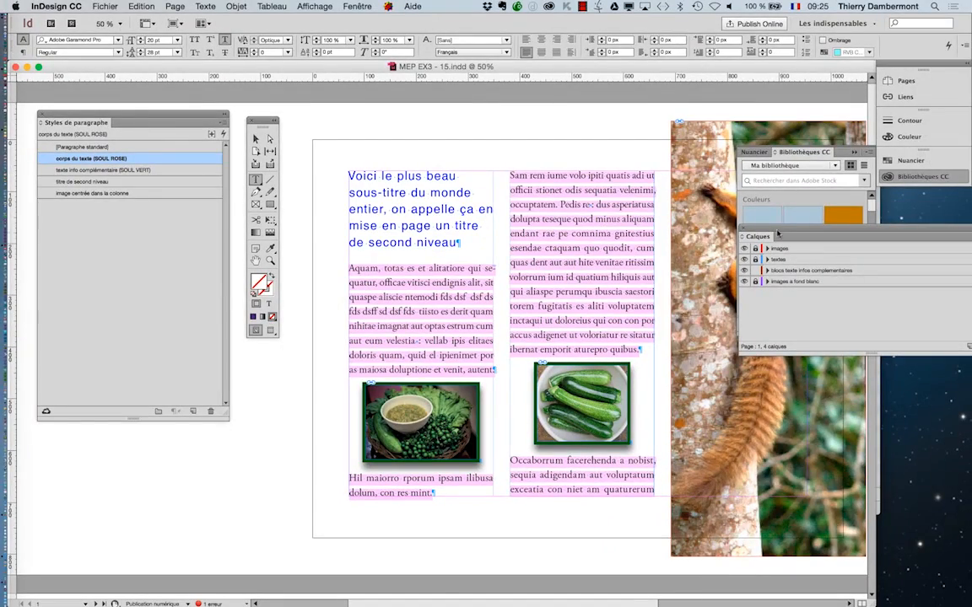
# Bring the Calques panel over the page, unlock the "textes" layer and lock the "blocs texte infos complementaires" layer
pyautogui.moveTo(778, 234); pyautogui.dragTo(548, 123)
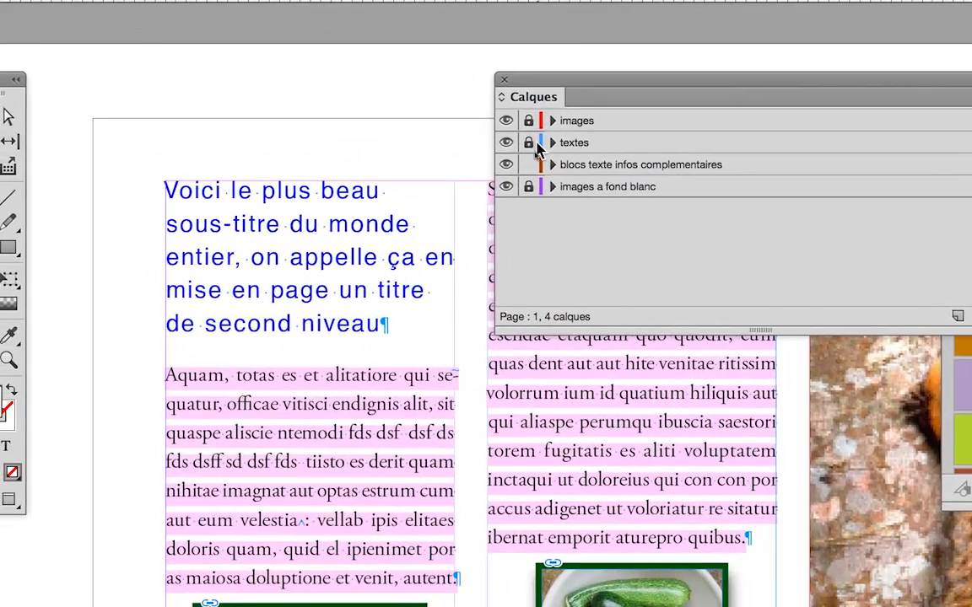
pyautogui.click(532, 144)
pyautogui.click(532, 164)
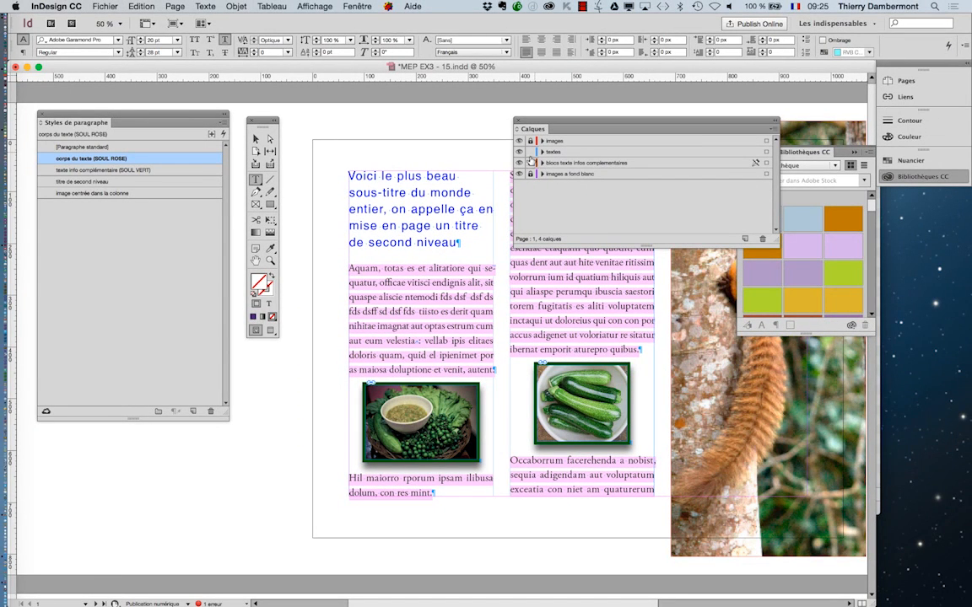
# Select the entire second-level title at the start of the first column, including its paragraph mark
pyautogui.press('alt+shift+super+equal')
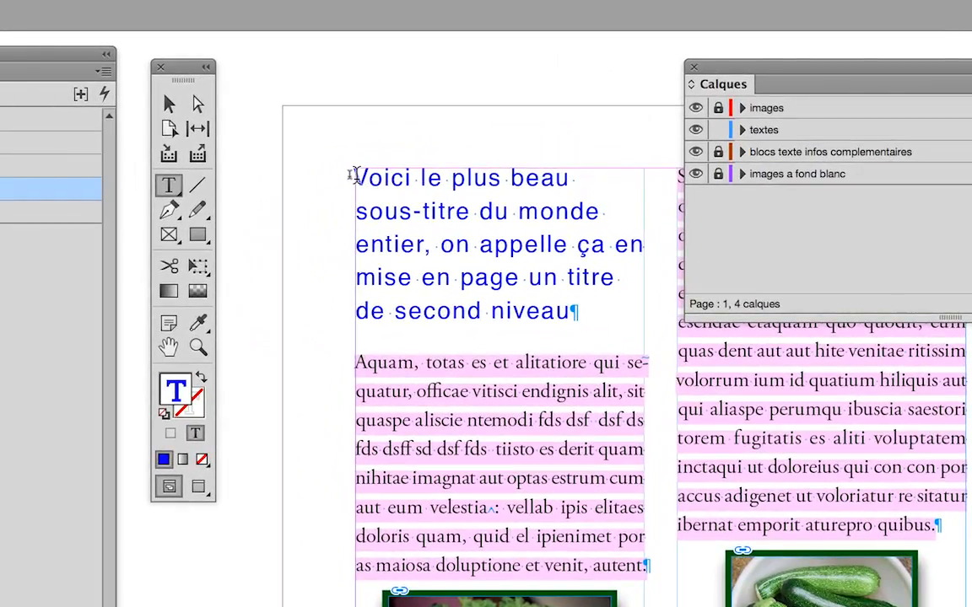
pyautogui.moveTo(269, 136); pyautogui.dragTo(328, 152)
pyautogui.moveTo(379, 183); pyautogui.dragTo(533, 294)
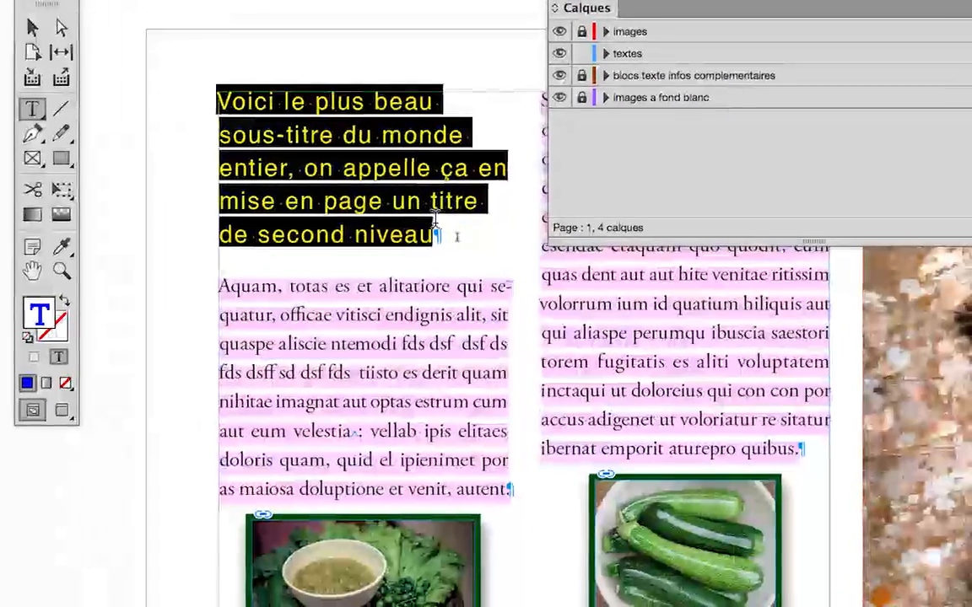
pyautogui.moveTo(435, 218); pyautogui.dragTo(443, 223)
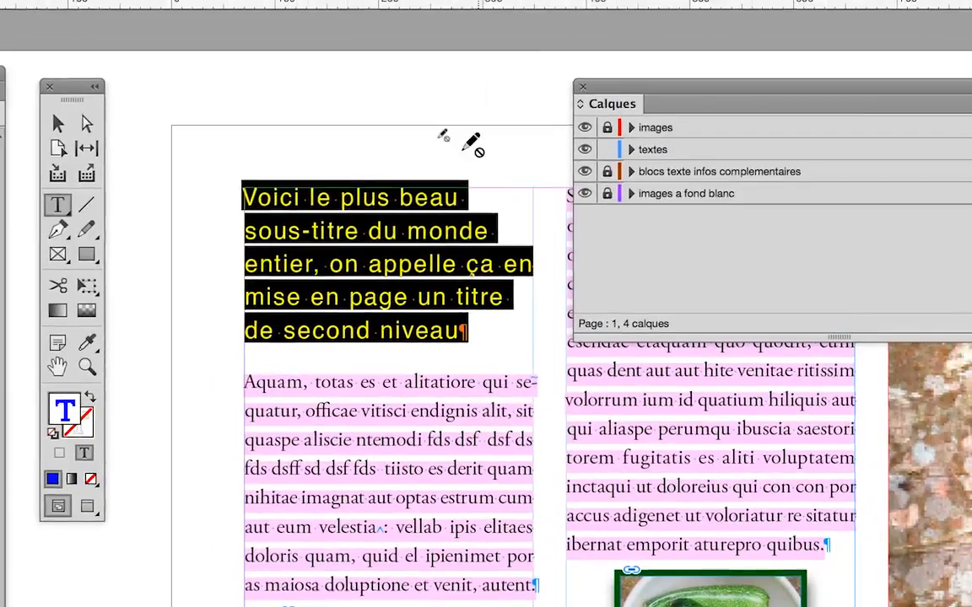
# Display the Caractère panel below the selected title and move the Calques panel clear of the text columns
pyautogui.click(231, 11)
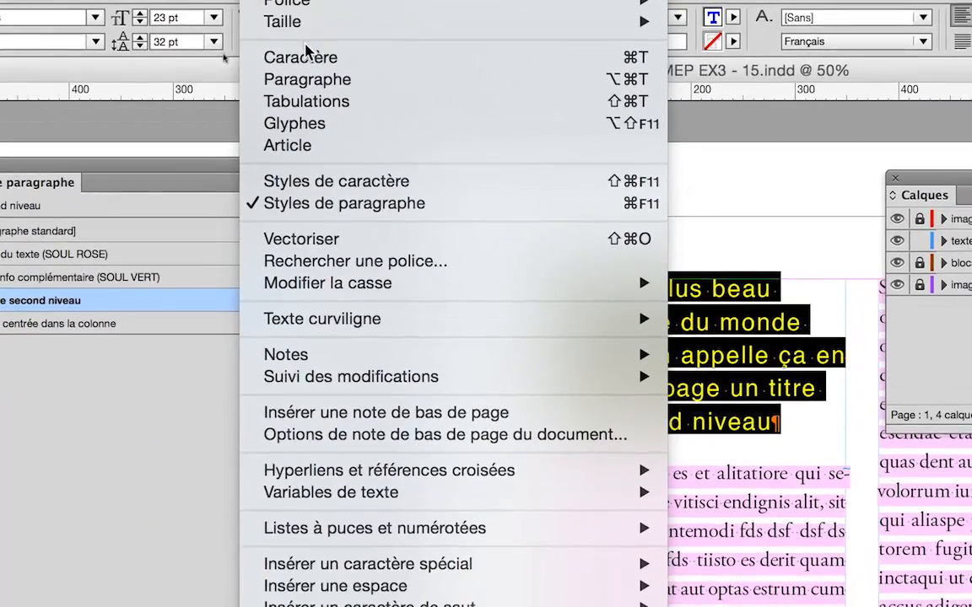
pyautogui.click(307, 57)
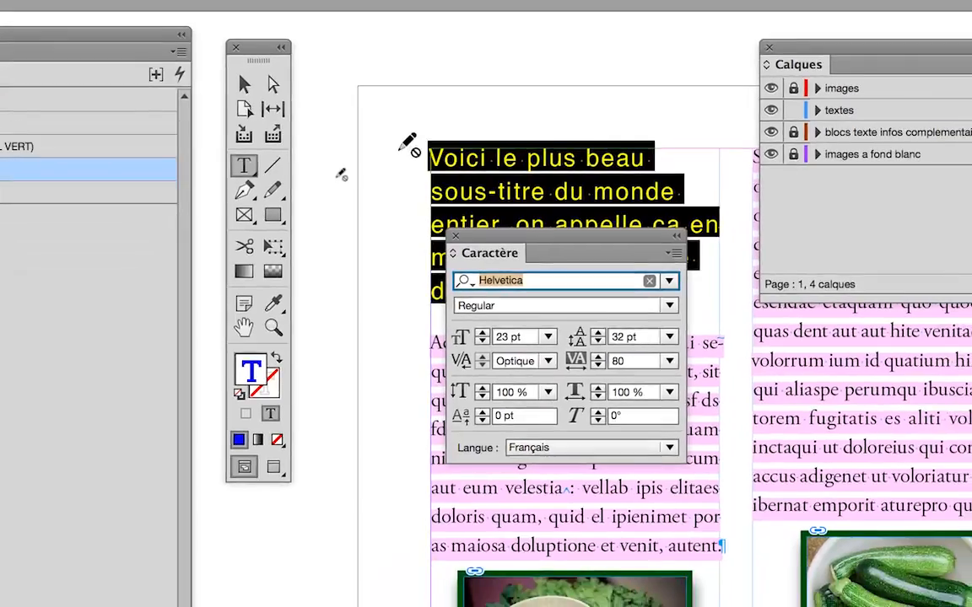
pyautogui.moveTo(478, 249); pyautogui.dragTo(419, 385)
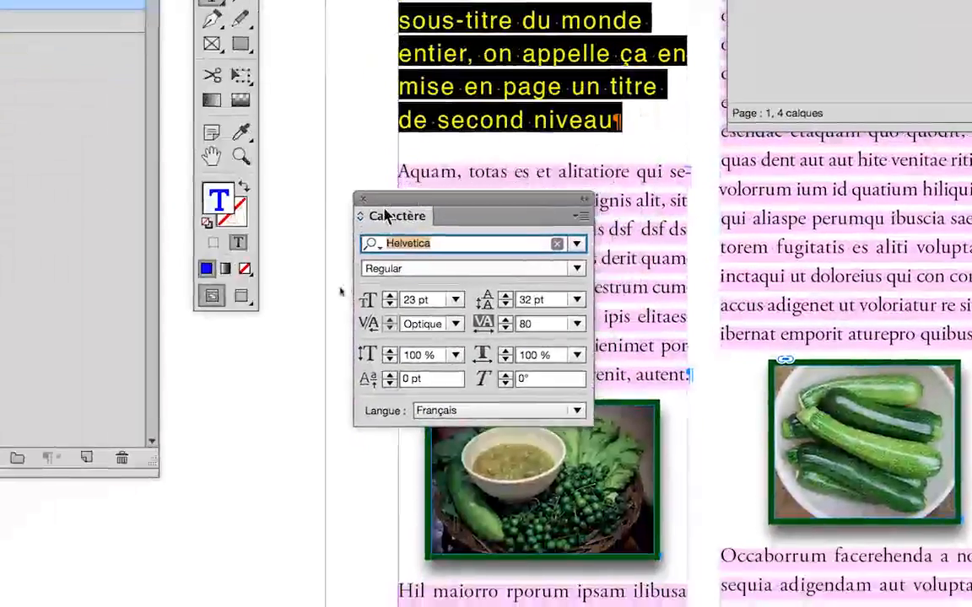
pyautogui.moveTo(384, 208); pyautogui.dragTo(362, 226)
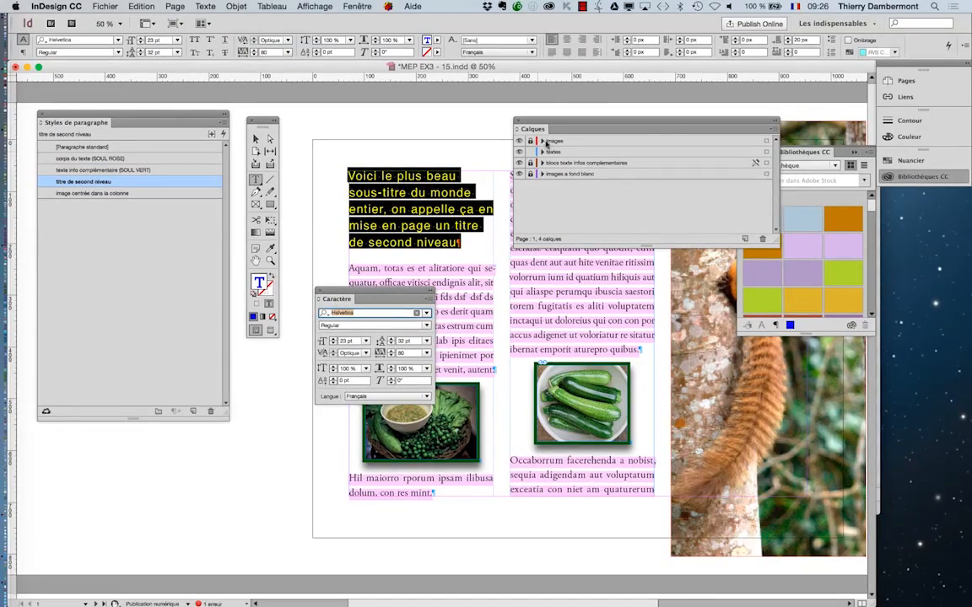
pyautogui.moveTo(579, 127); pyautogui.dragTo(690, 426)
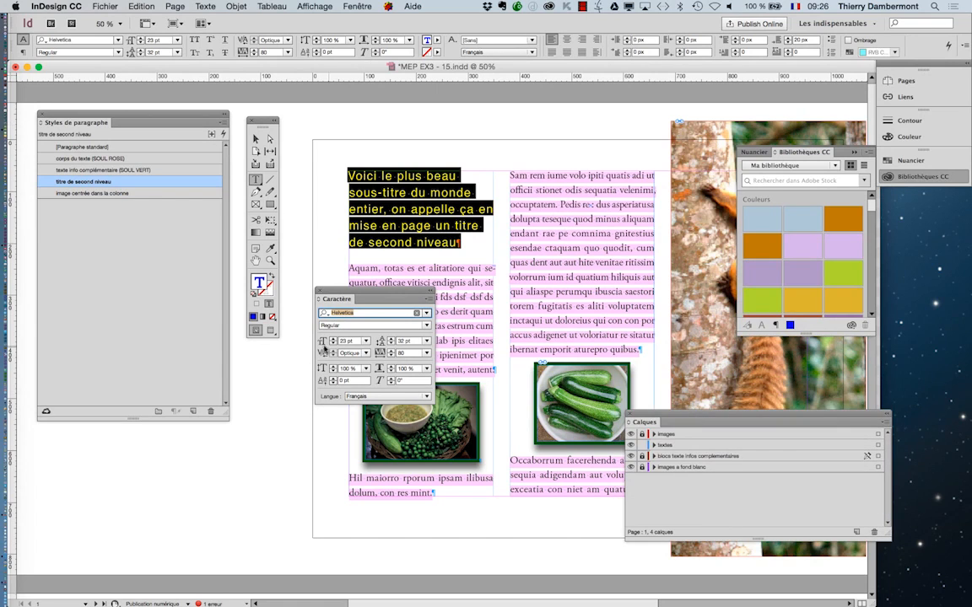
# Increase the selected title's font size to 30 pt, moving the Caractère panel off the text column
pyautogui.click(334, 339)
pyautogui.click(334, 339)
pyautogui.click(334, 339)
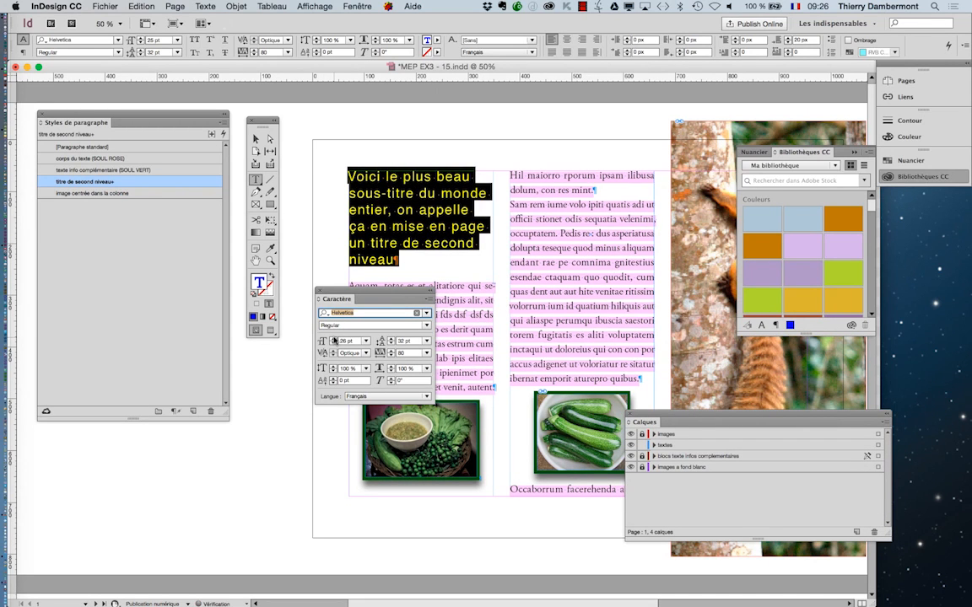
pyautogui.click(334, 339)
pyautogui.click(334, 339)
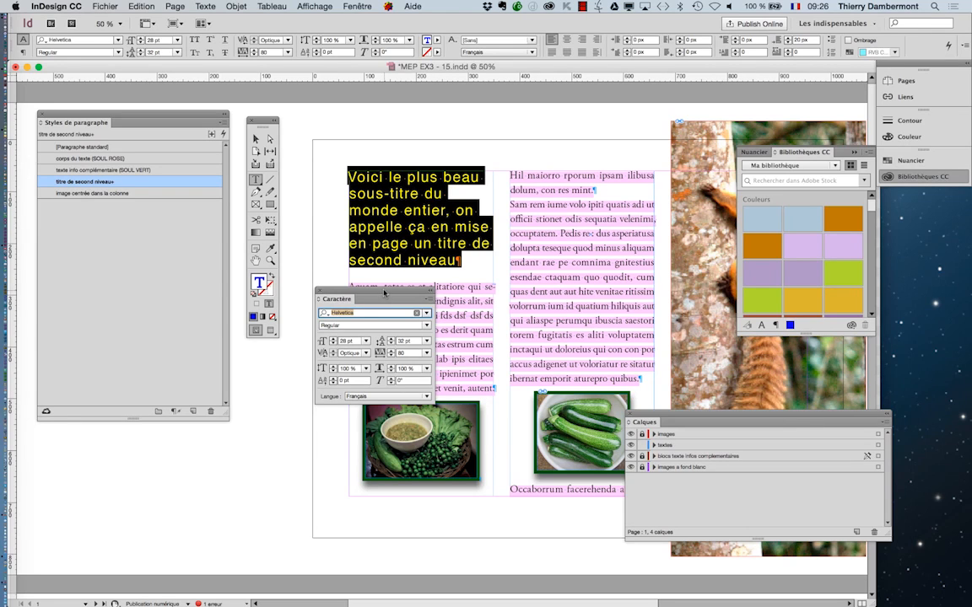
pyautogui.moveTo(384, 292); pyautogui.dragTo(274, 369)
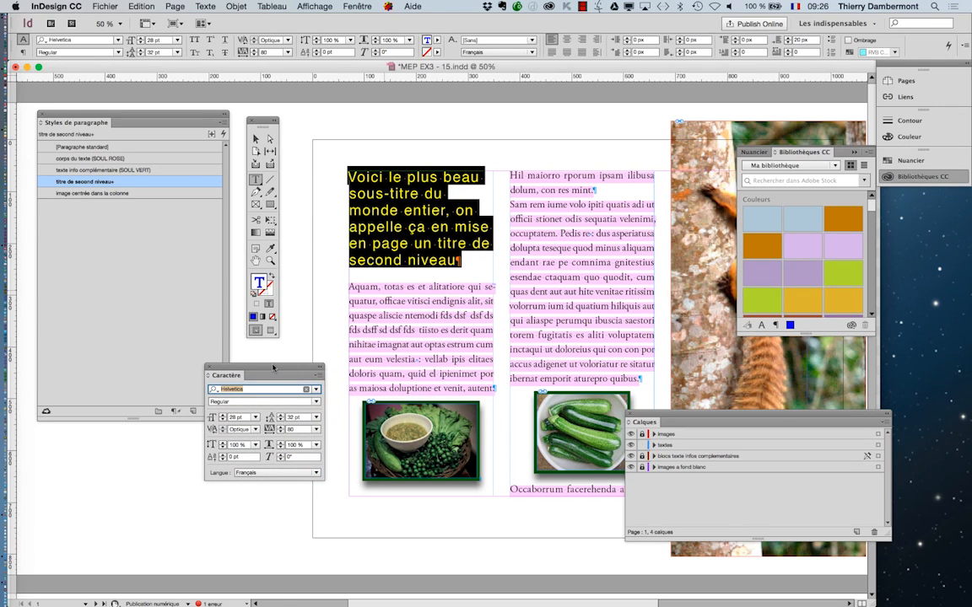
pyautogui.moveTo(272, 367)
pyautogui.mouseDown()
pyautogui.moveTo(268, 356)
pyautogui.moveTo(274, 361)
pyautogui.mouseUp()
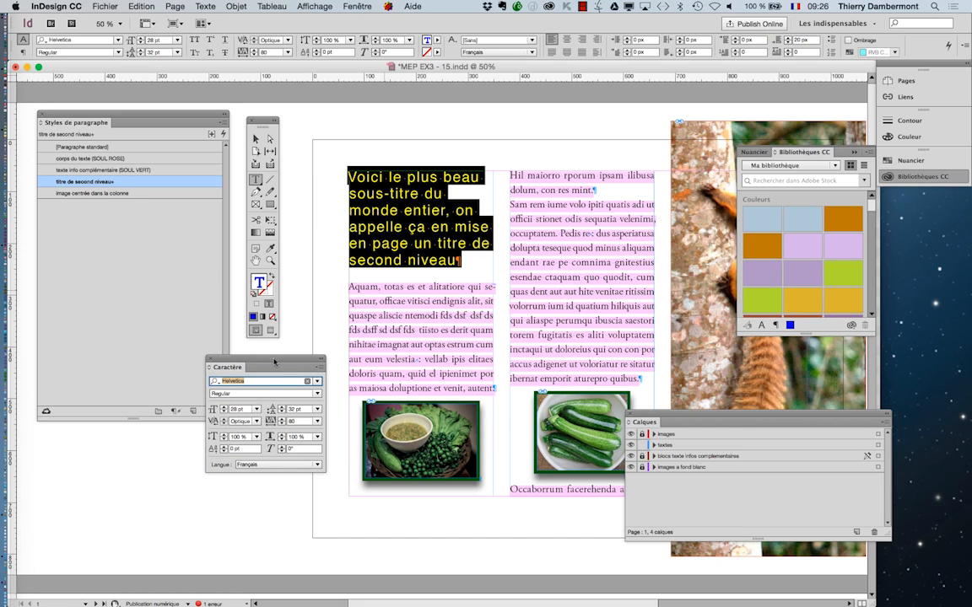
pyautogui.click(224, 408)
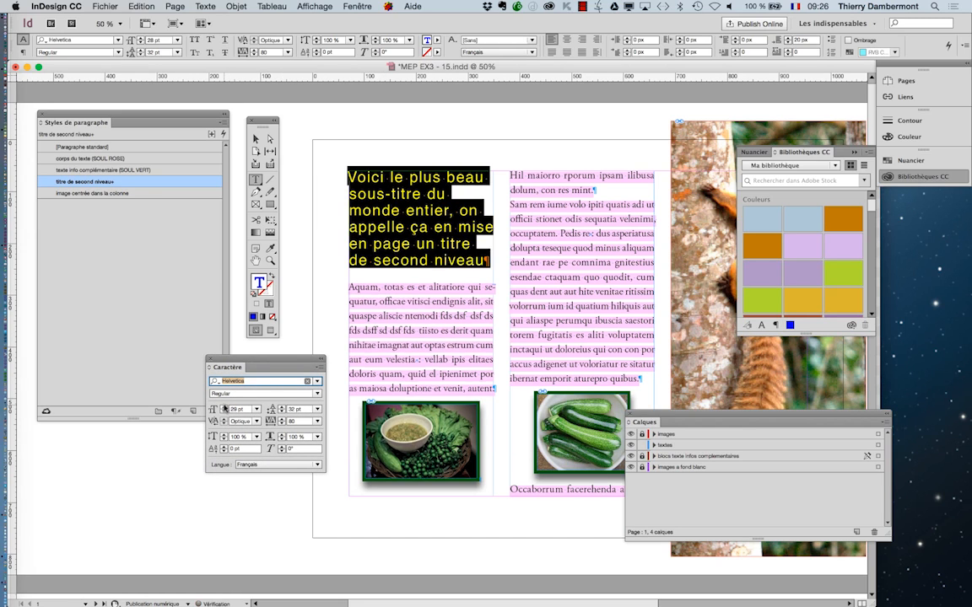
pyautogui.click(224, 408)
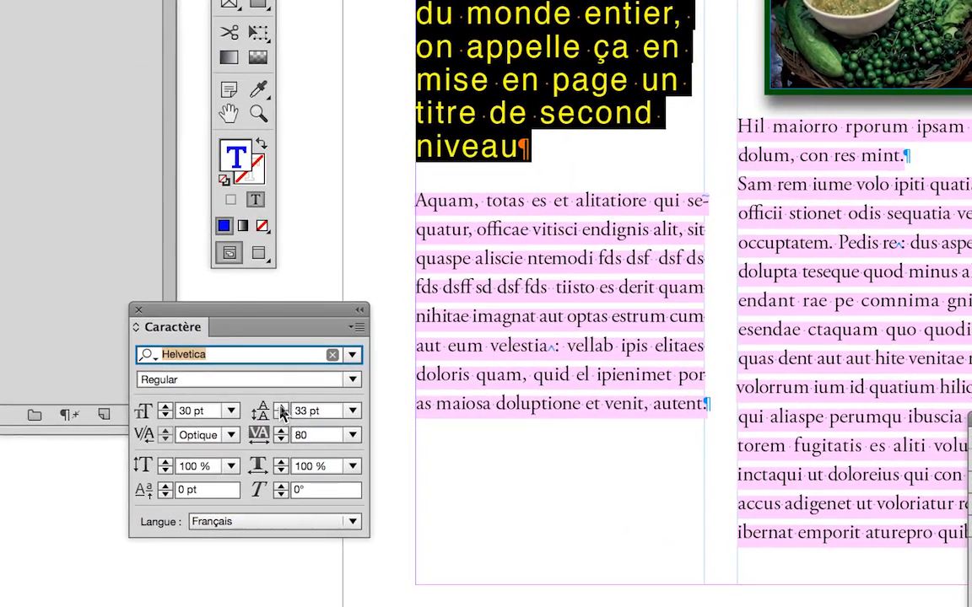
# Increase the selected title's leading to 36 pt
pyautogui.click(281, 408)
pyautogui.click(282, 408)
pyautogui.click(281, 408)
pyautogui.click(281, 408)
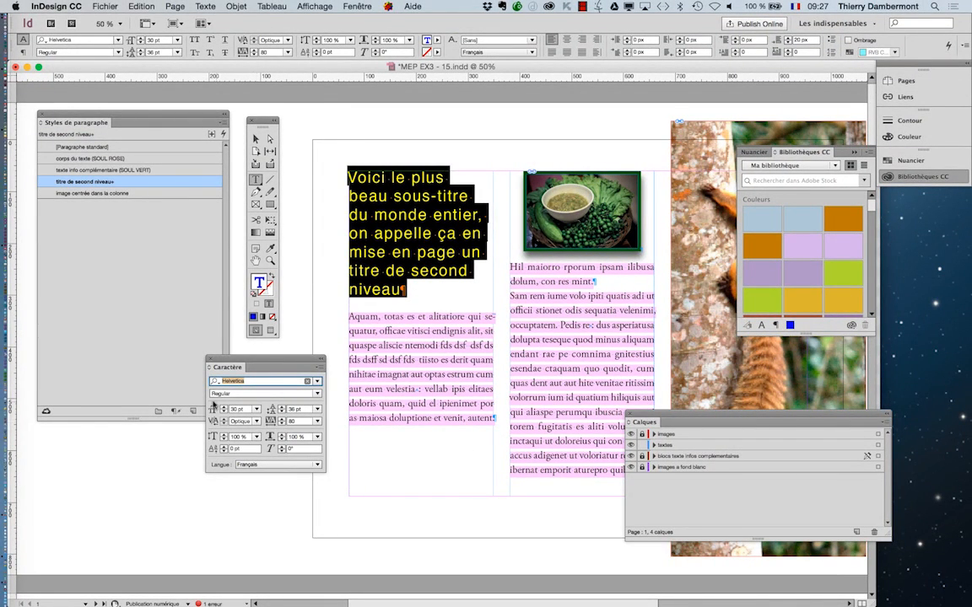
# Increase the selected title's font size to 38 pt
pyautogui.click(224, 406)
pyautogui.click(223, 406)
pyautogui.click(224, 406)
pyautogui.click(224, 407)
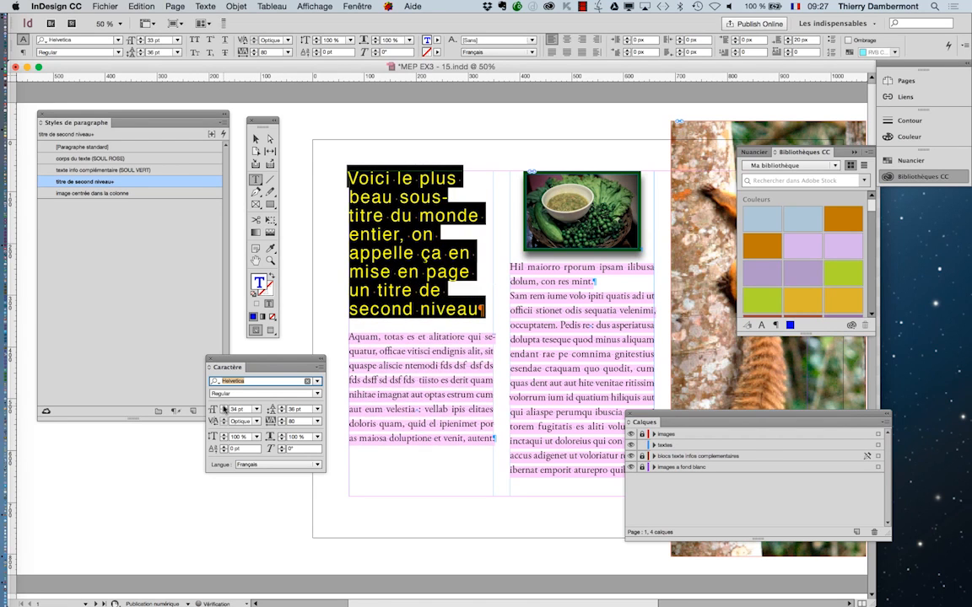
pyautogui.click(224, 407)
pyautogui.click(223, 406)
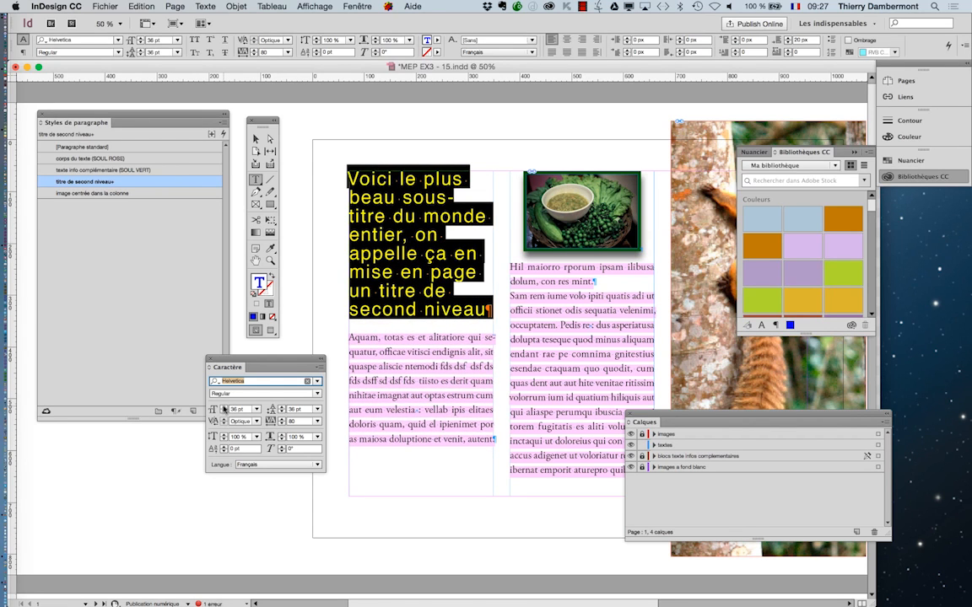
pyautogui.click(224, 406)
pyautogui.click(223, 407)
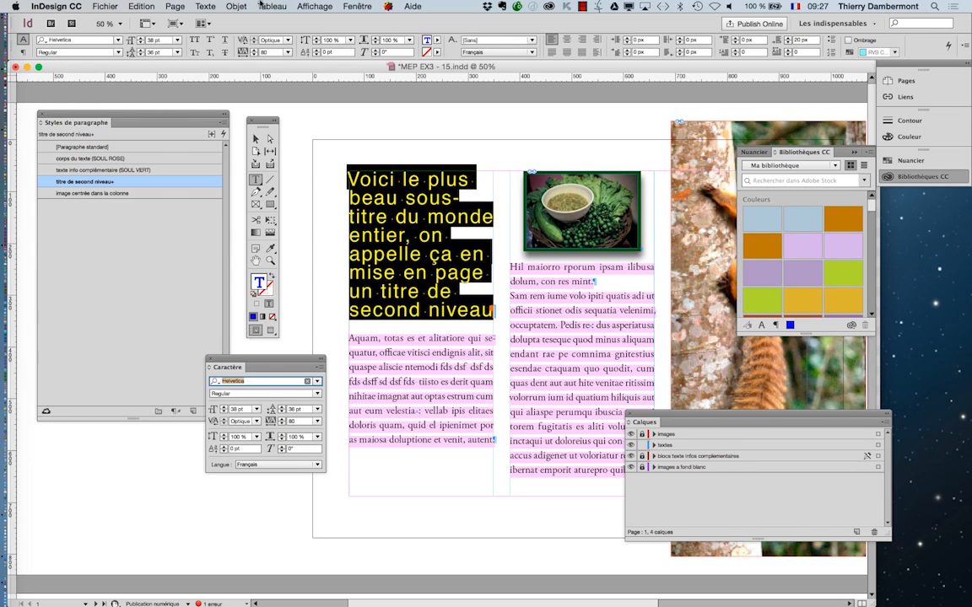
# Display the Paragraphe panel and place it just below the selected title
pyautogui.click(202, 6)
pyautogui.click(224, 71)
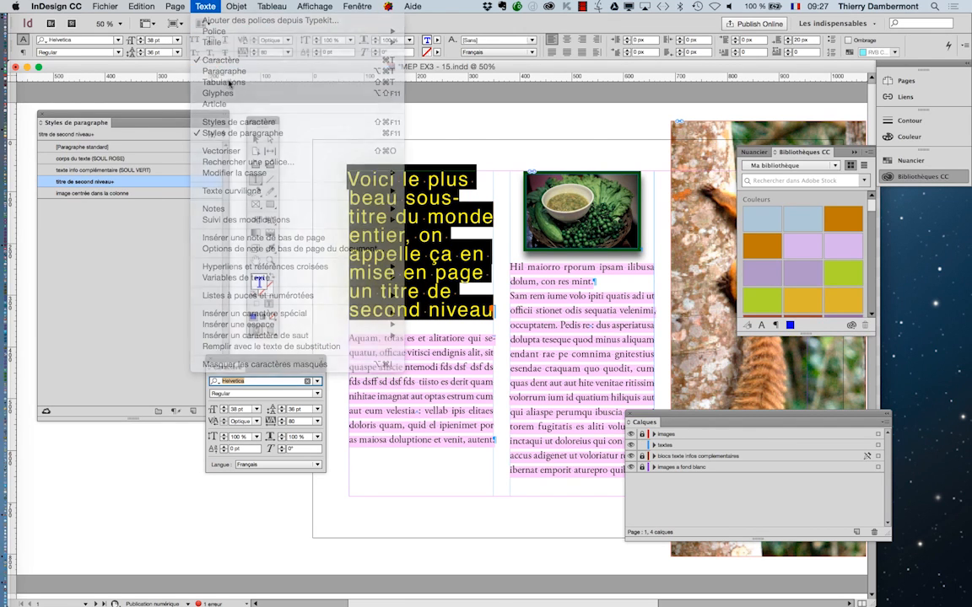
pyautogui.moveTo(432, 218); pyautogui.dragTo(437, 338)
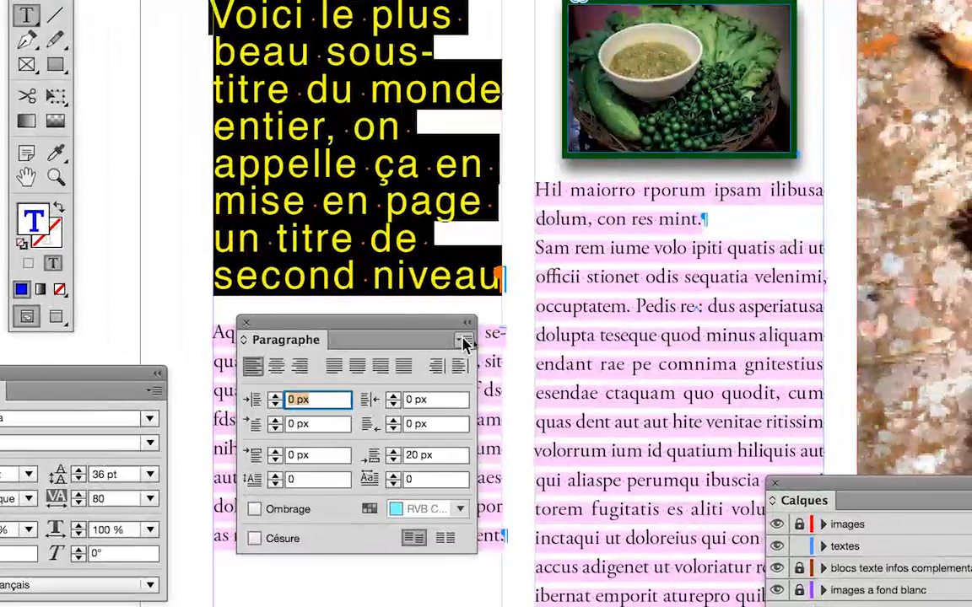
# Check the hyphenation (Césure) settings of the selected title and close them without changes
pyautogui.click(474, 342)
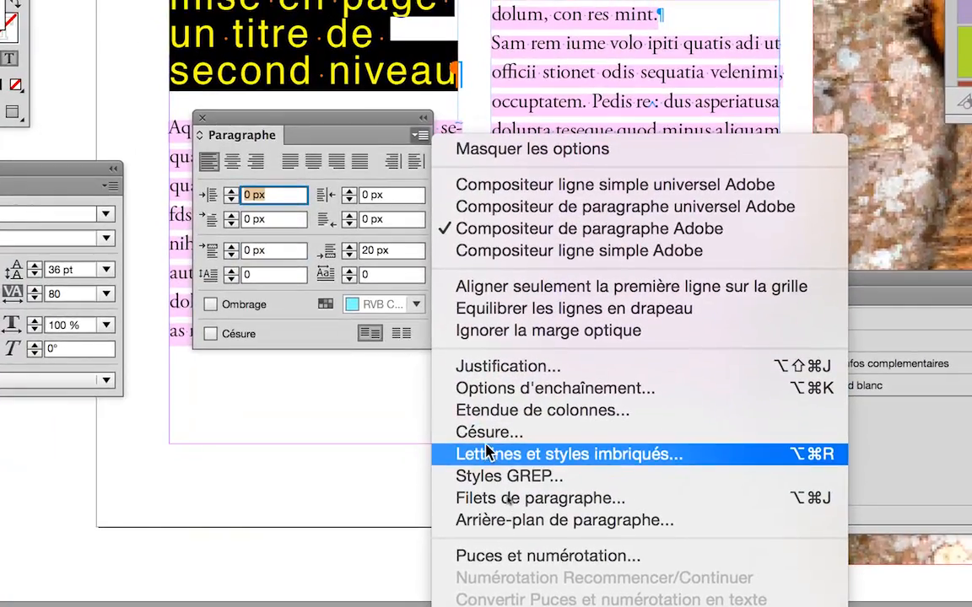
pyautogui.click(487, 433)
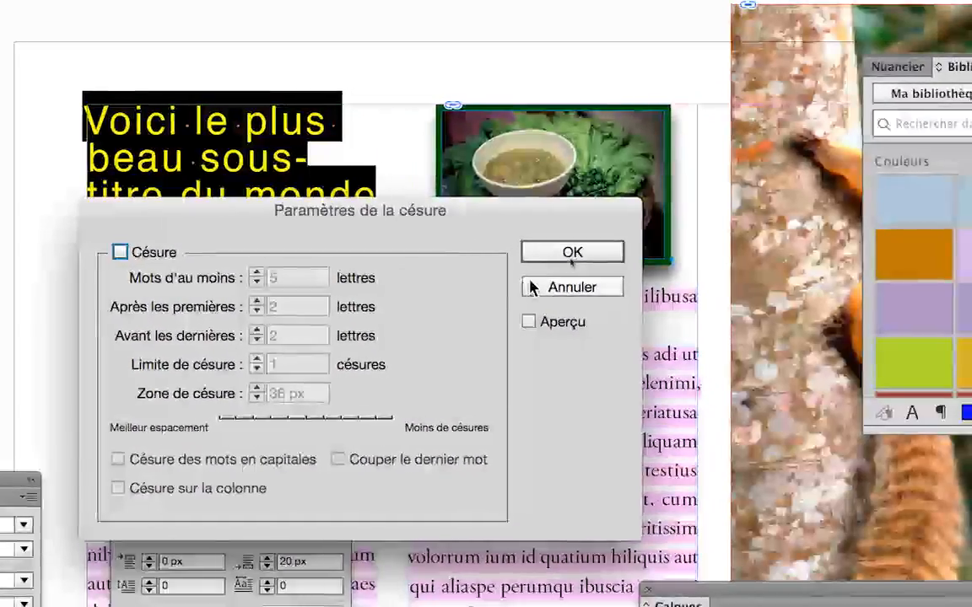
pyautogui.click(600, 261)
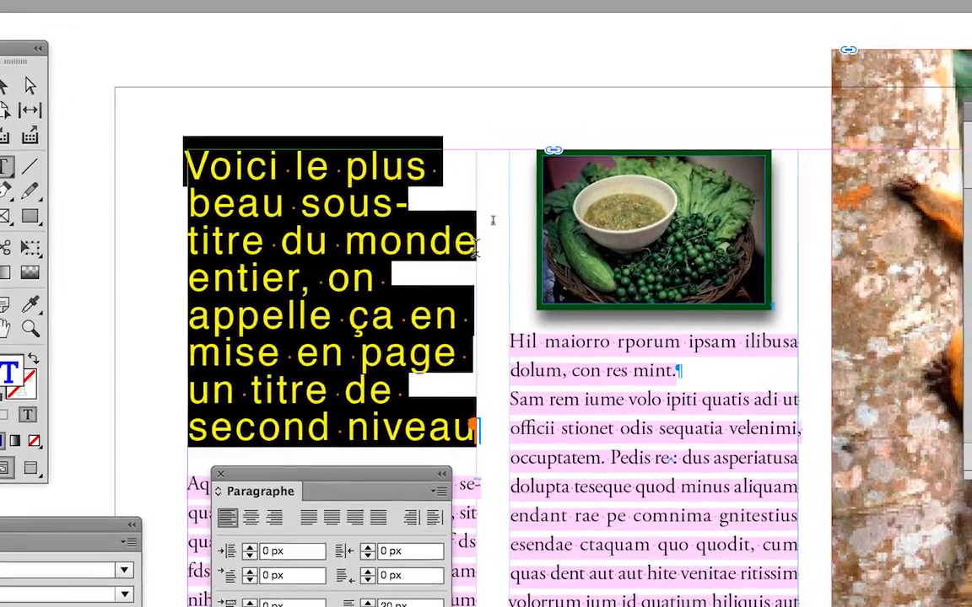
# Try a paragraph break after "monde" in the title, then remove it
pyautogui.click(476, 245)
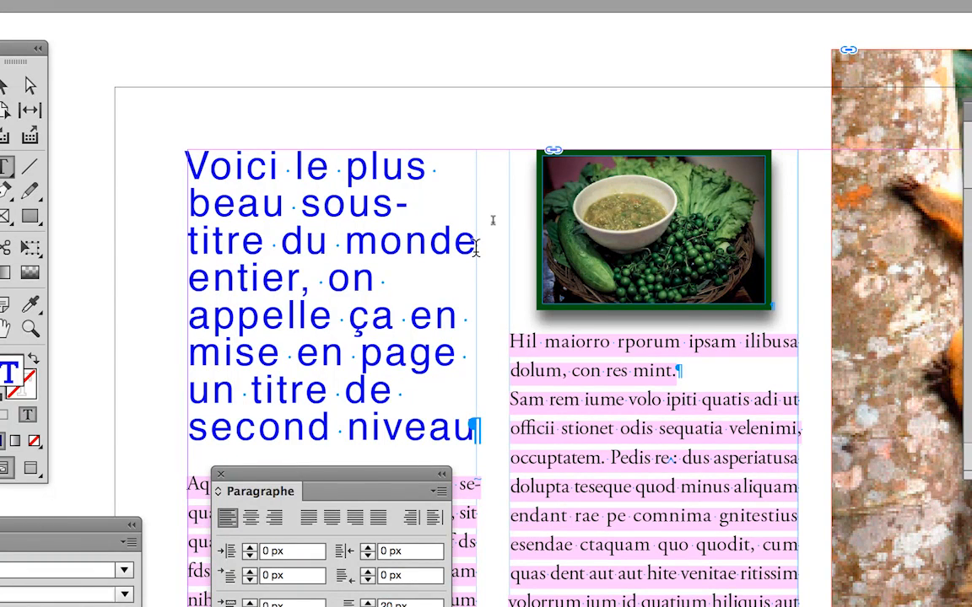
pyautogui.press('Return')
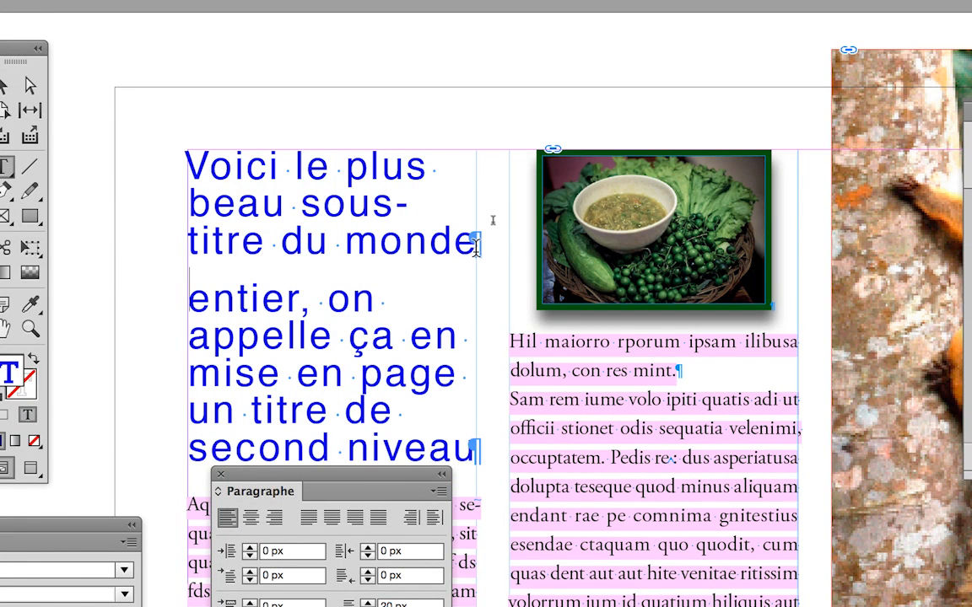
pyautogui.press('BackSpace')
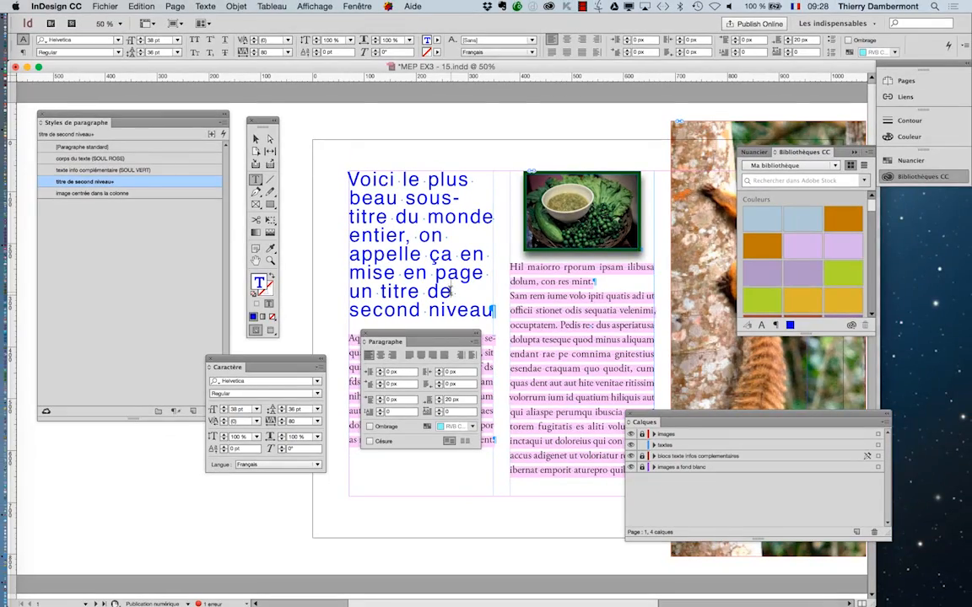
# Select the whole second-level title, try a font size of 36 pt, and return it to 38 pt
pyautogui.moveTo(349, 177); pyautogui.dragTo(494, 312)
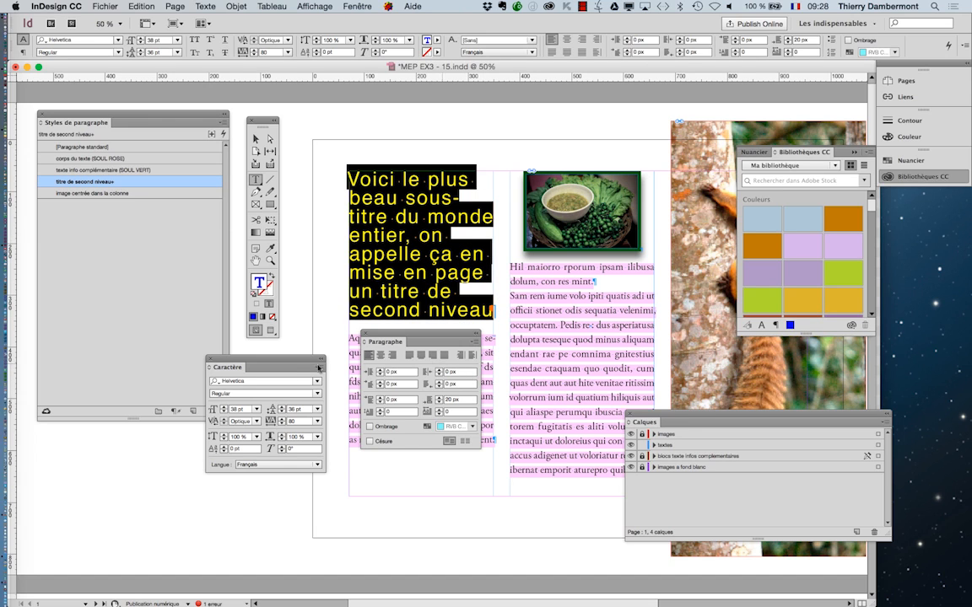
pyautogui.click(224, 413)
pyautogui.click(225, 413)
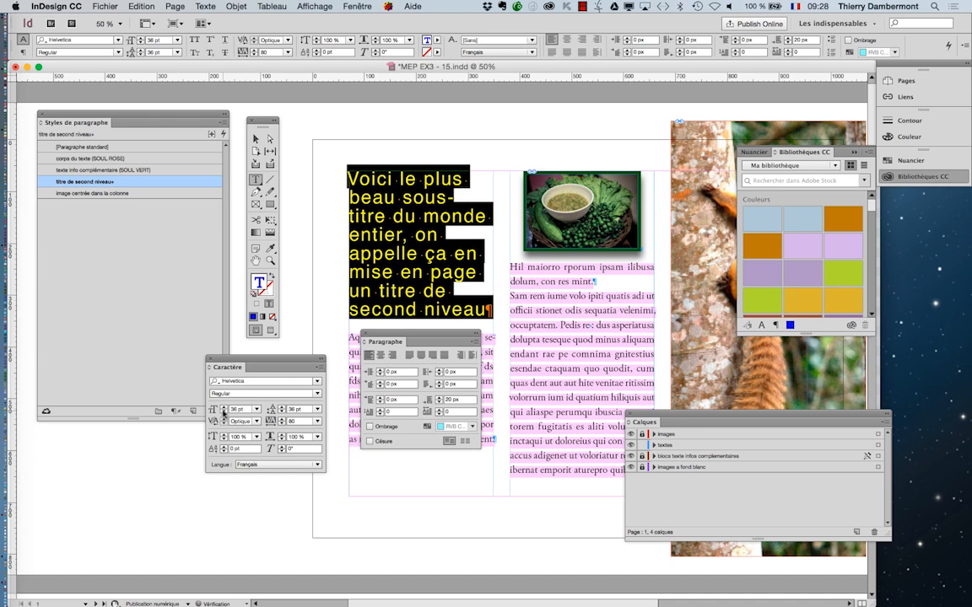
pyautogui.click(224, 408)
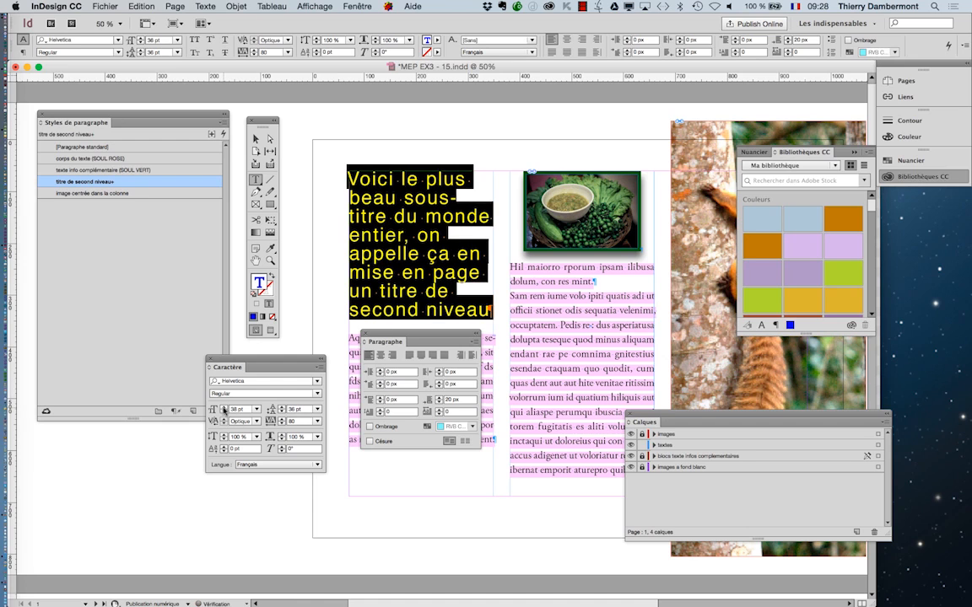
pyautogui.click(224, 408)
# Move the Paragraphe panel beside the title and set the title's paragraph layout to Etendue de colonnes
pyautogui.moveTo(459, 336); pyautogui.dragTo(675, 86)
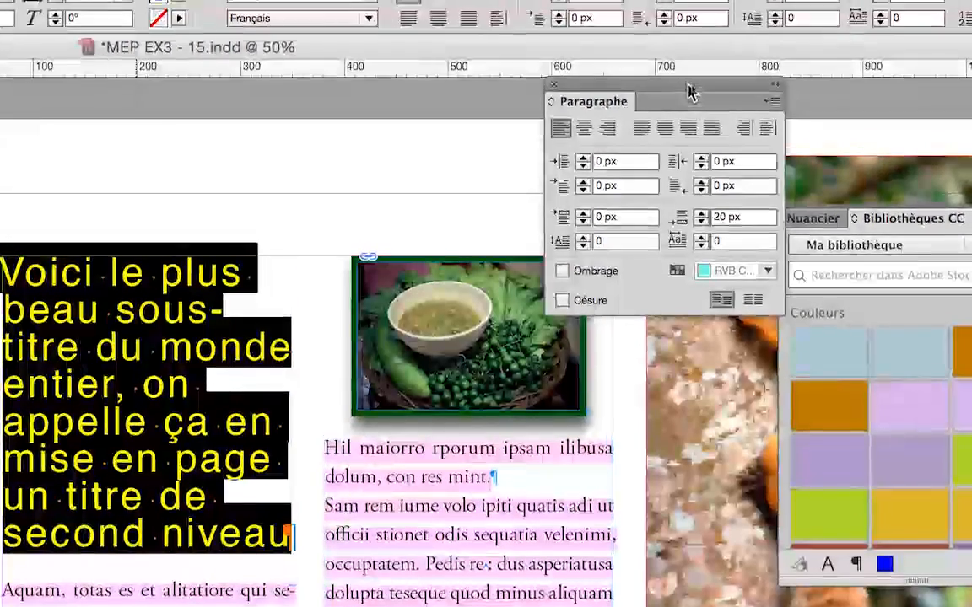
pyautogui.moveTo(689, 93); pyautogui.dragTo(474, 146)
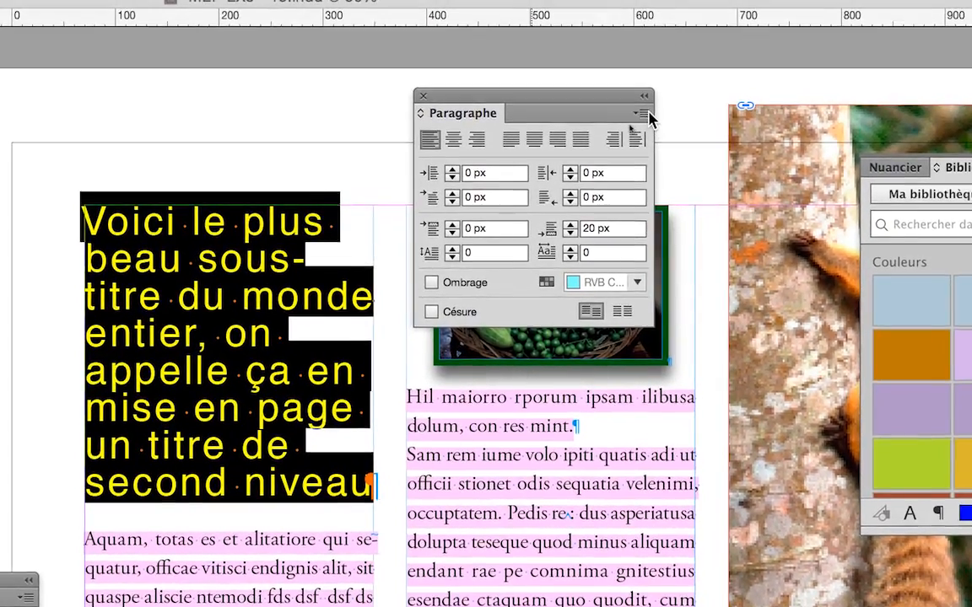
pyautogui.click(694, 123)
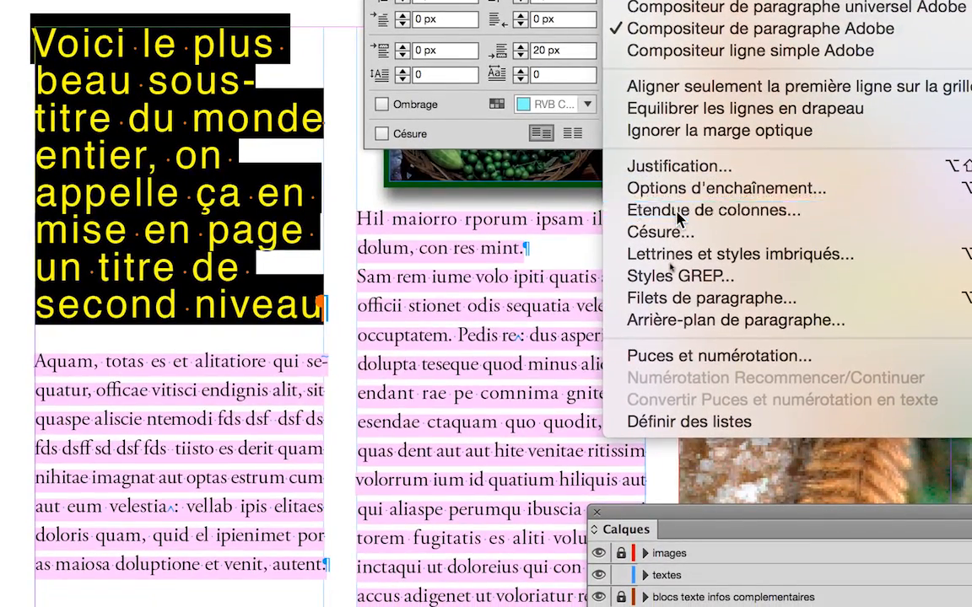
pyautogui.click(679, 224)
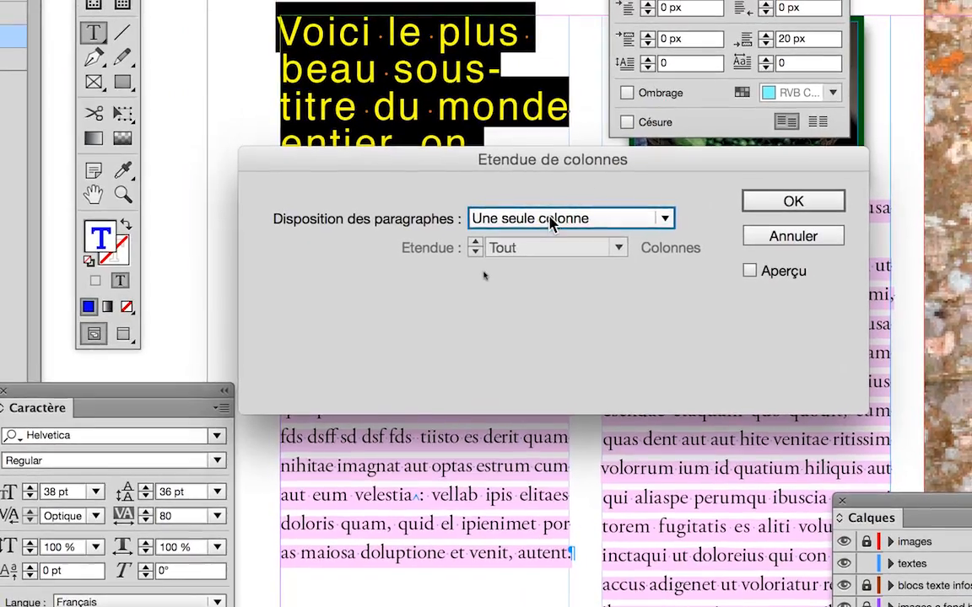
pyautogui.click(307, 237)
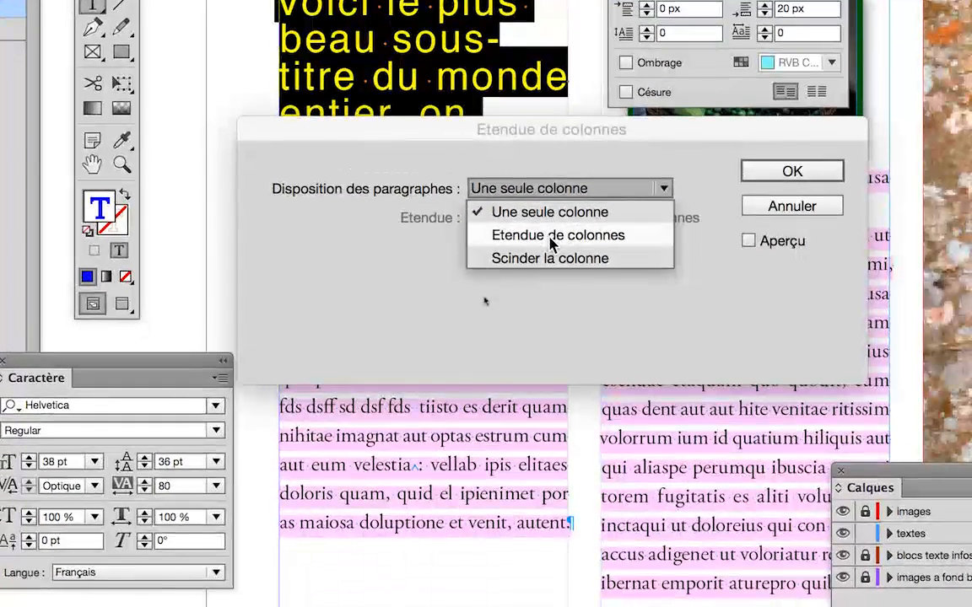
pyautogui.click(552, 236)
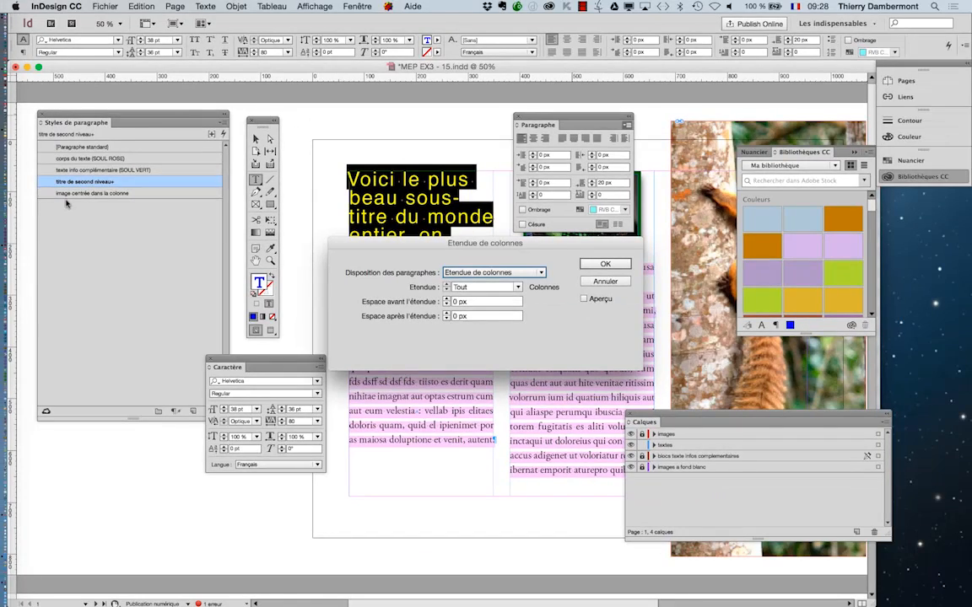
# Move the column span dialog clear of the title, set Etendue to 2 columns with Aperçu enabled, and apply it
pyautogui.moveTo(407, 251); pyautogui.dragTo(492, 342)
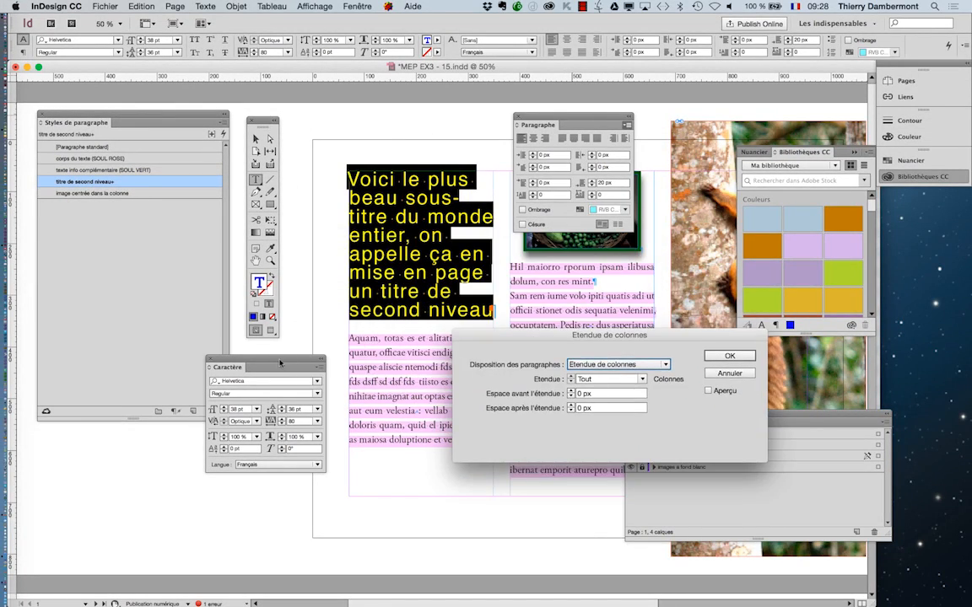
pyautogui.moveTo(551, 336); pyautogui.dragTo(603, 287)
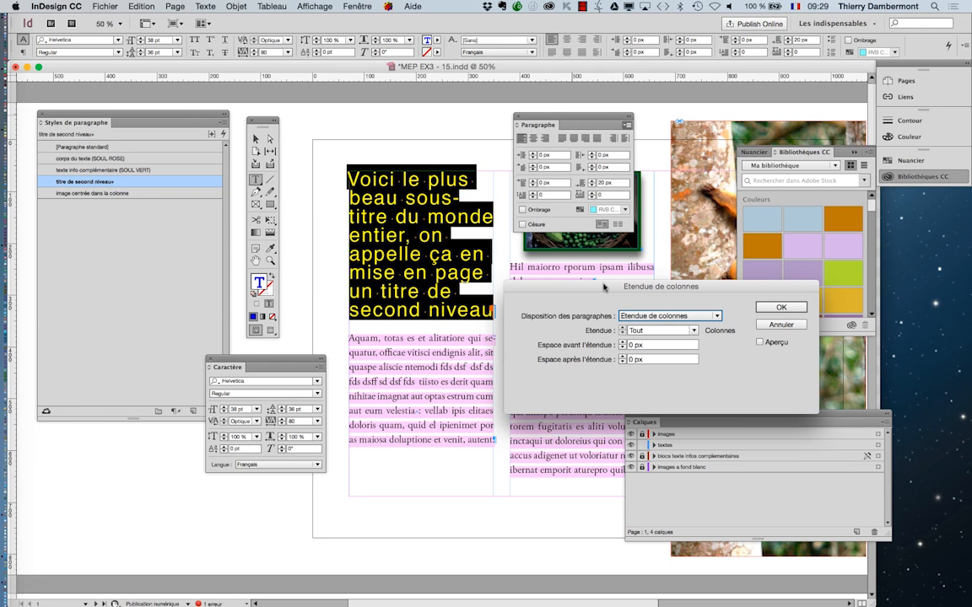
pyautogui.moveTo(588, 288); pyautogui.dragTo(591, 250)
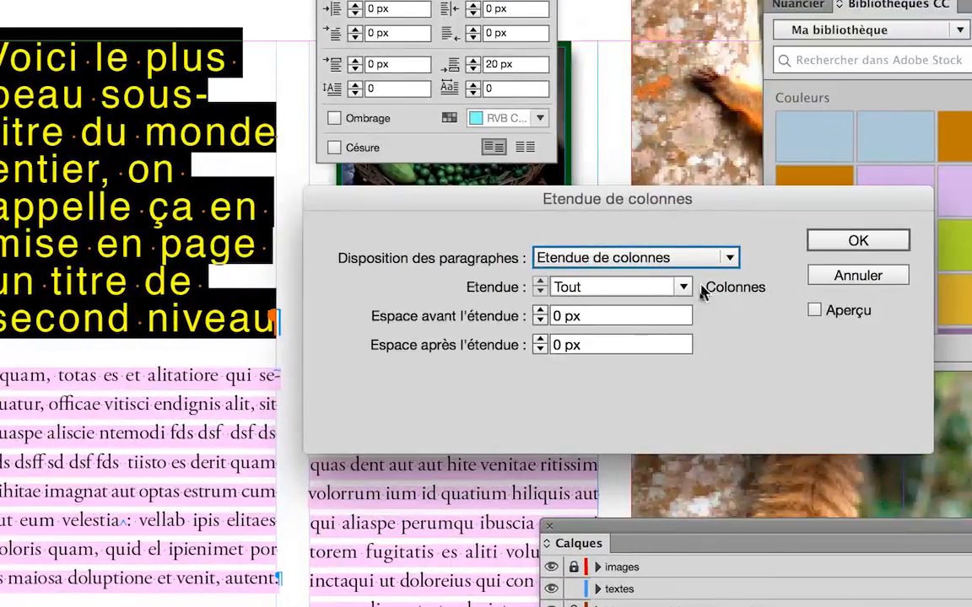
pyautogui.click(788, 292)
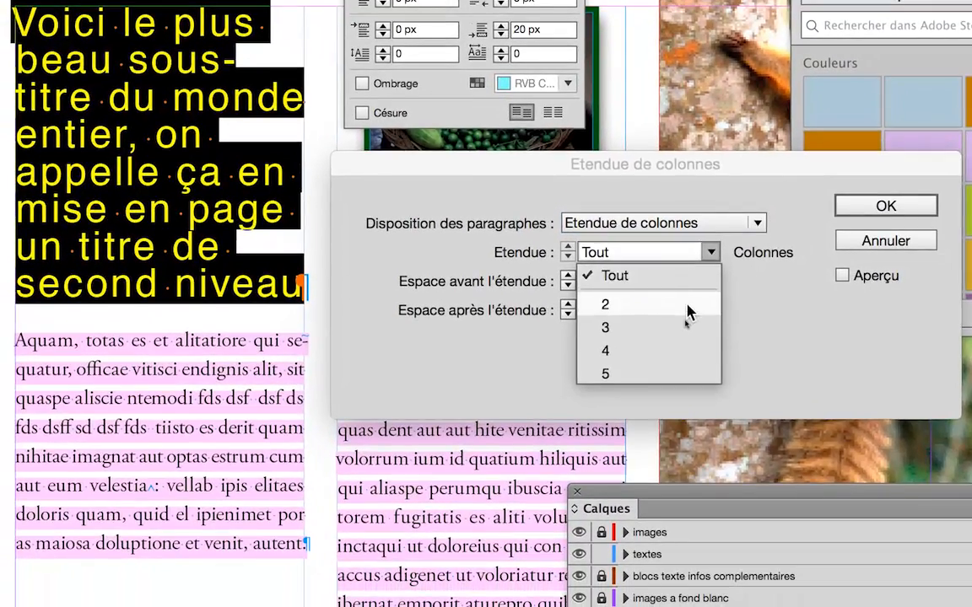
pyautogui.click(684, 338)
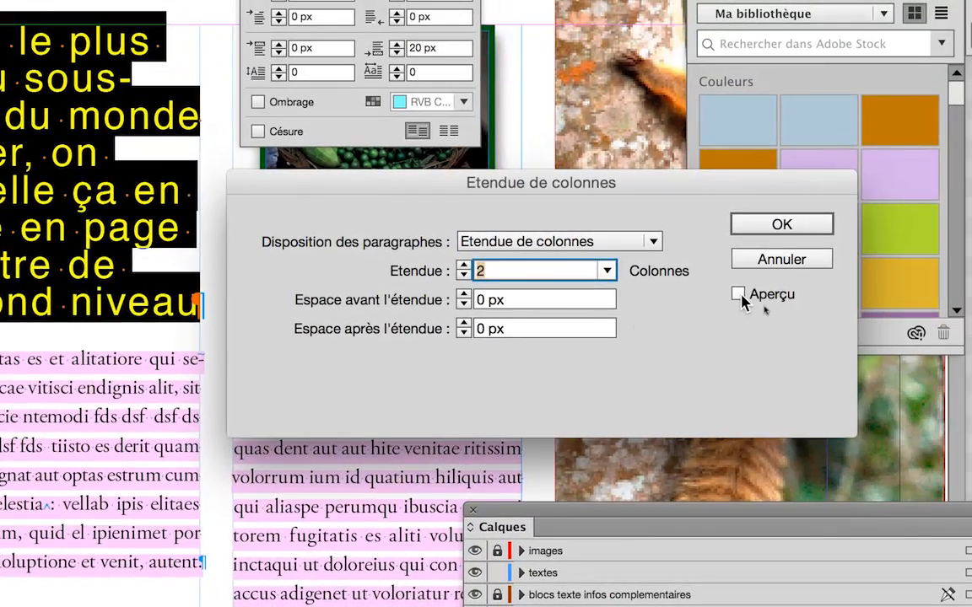
pyautogui.click(739, 294)
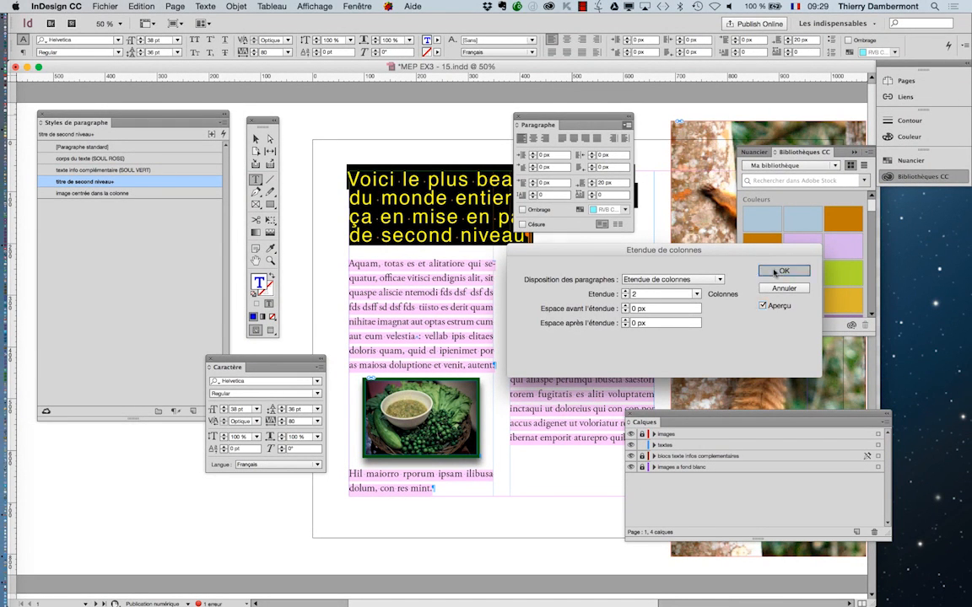
pyautogui.press('Return')
# Move the Paragraphe panel off the page layout to the empty area below the Styles de paragraphe panel
pyautogui.moveTo(566, 116); pyautogui.dragTo(590, 335)
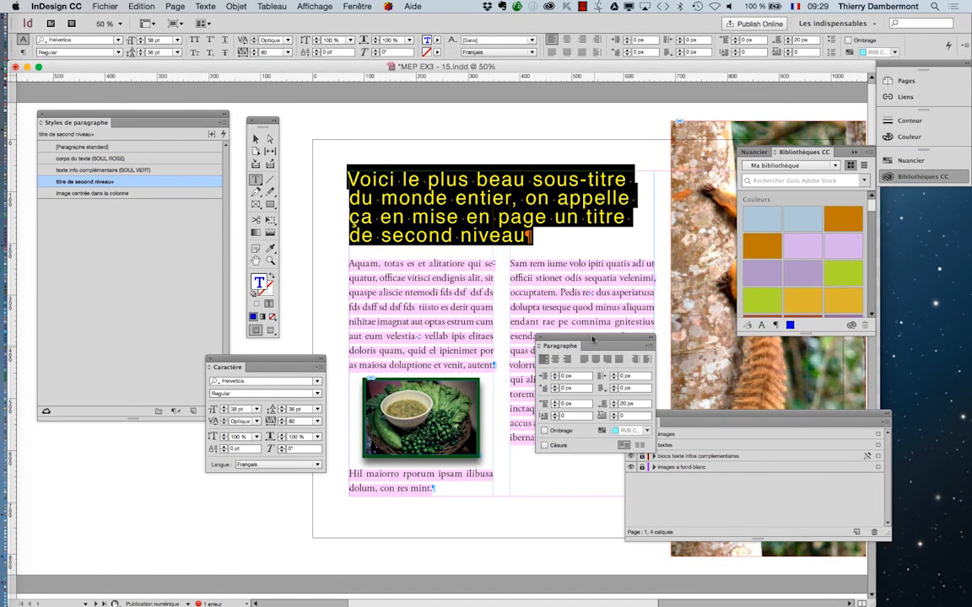
pyautogui.moveTo(592, 339); pyautogui.dragTo(651, 256)
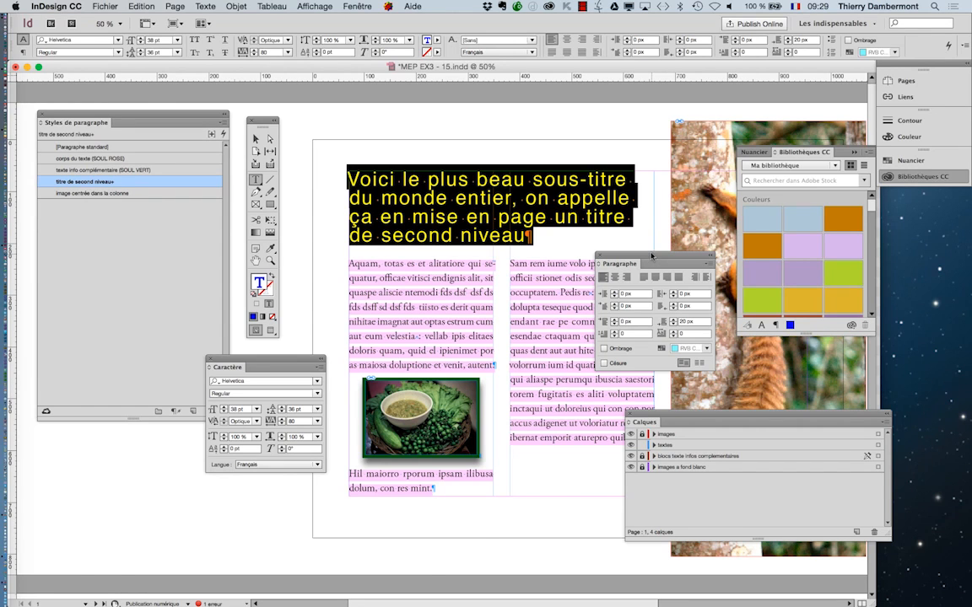
pyautogui.moveTo(651, 256); pyautogui.dragTo(108, 462)
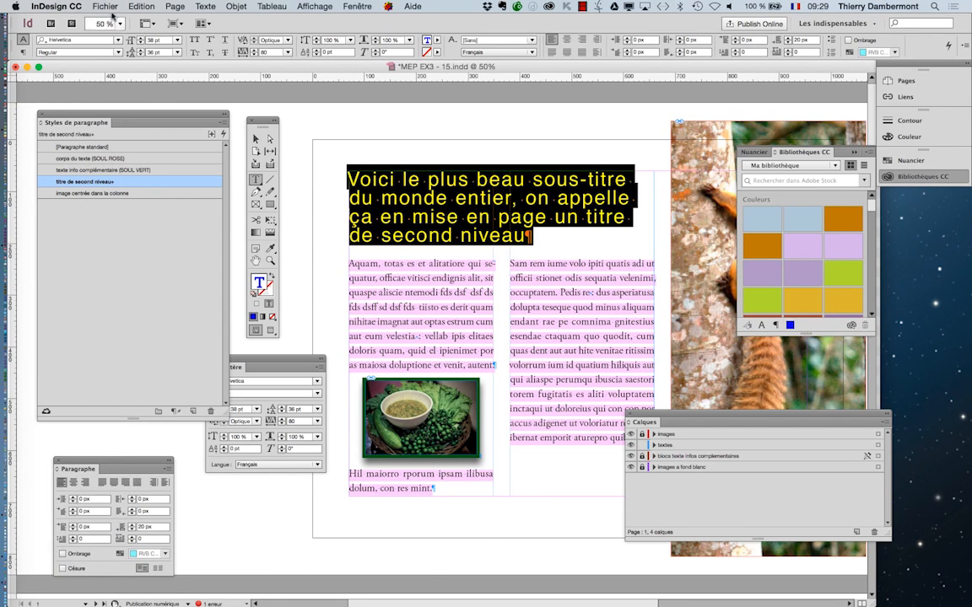
# Save the document under the new name MEP EX3 - 16.indd in the Dossier MEP EX3 - 13 folder
pyautogui.click(108, 8)
pyautogui.click(125, 90)
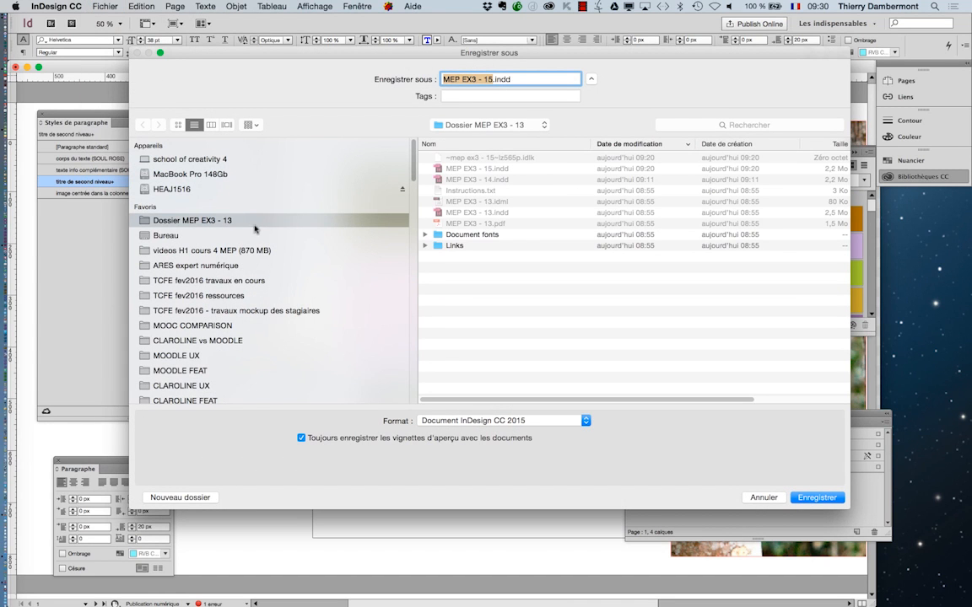
pyautogui.click(494, 80)
pyautogui.press('BackSpace')
pyautogui.write('6')
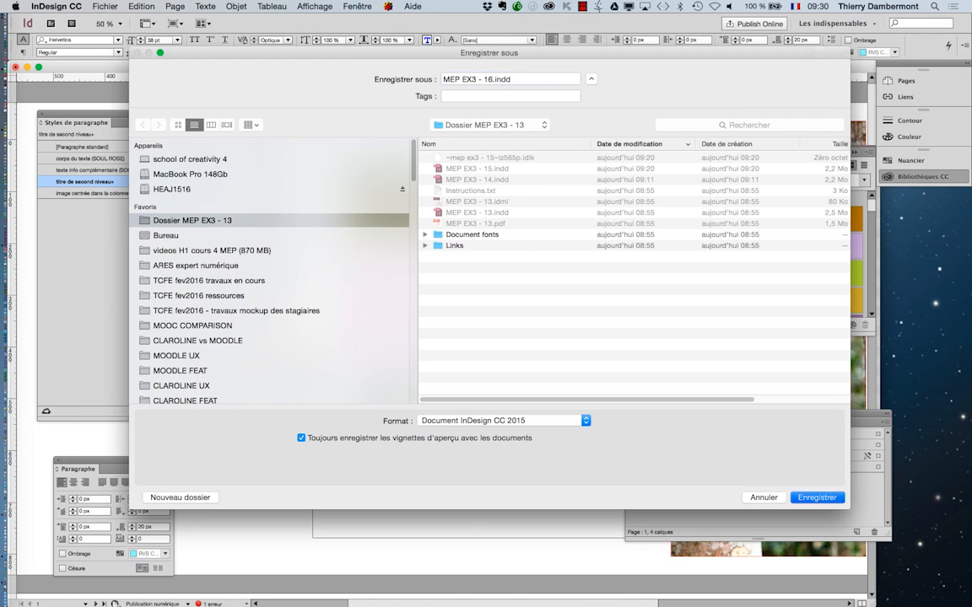